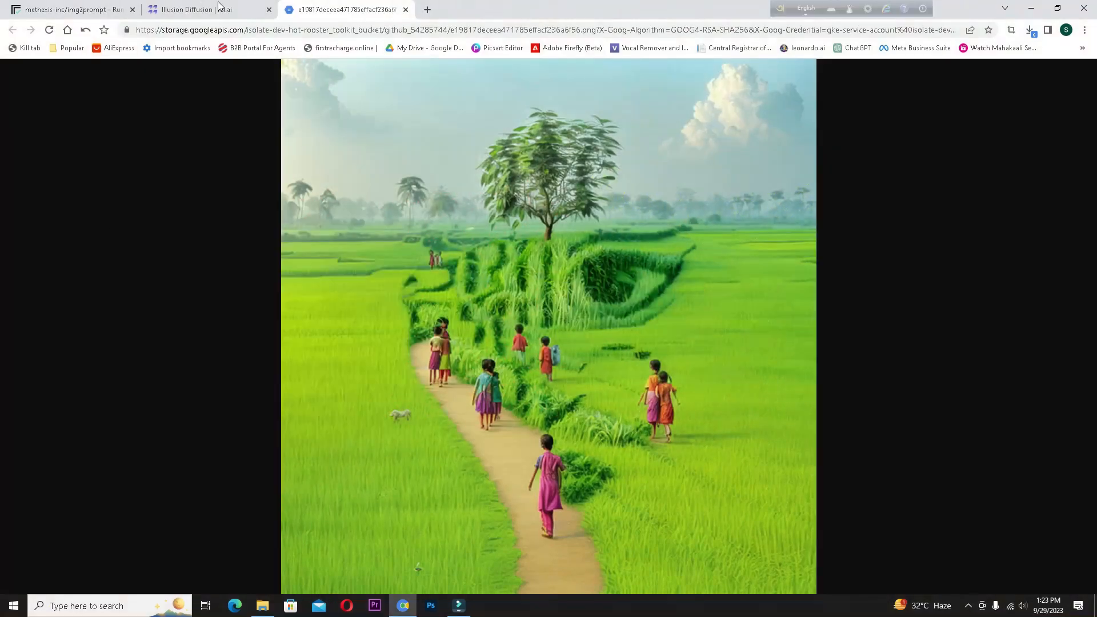
Switch to the Illusion Diffusion playground and load a6f79a06c92b712a5f7be53f3f7fb0dd.jpg from Downloads as the source image
click(197, 9)
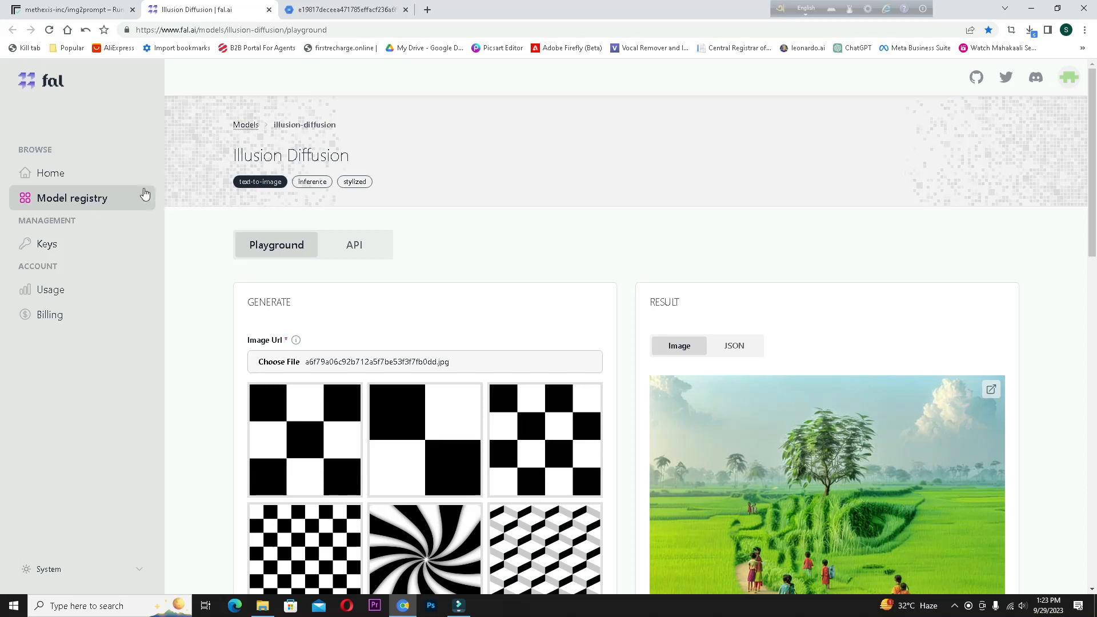
drag(1090, 252, 1069, 203)
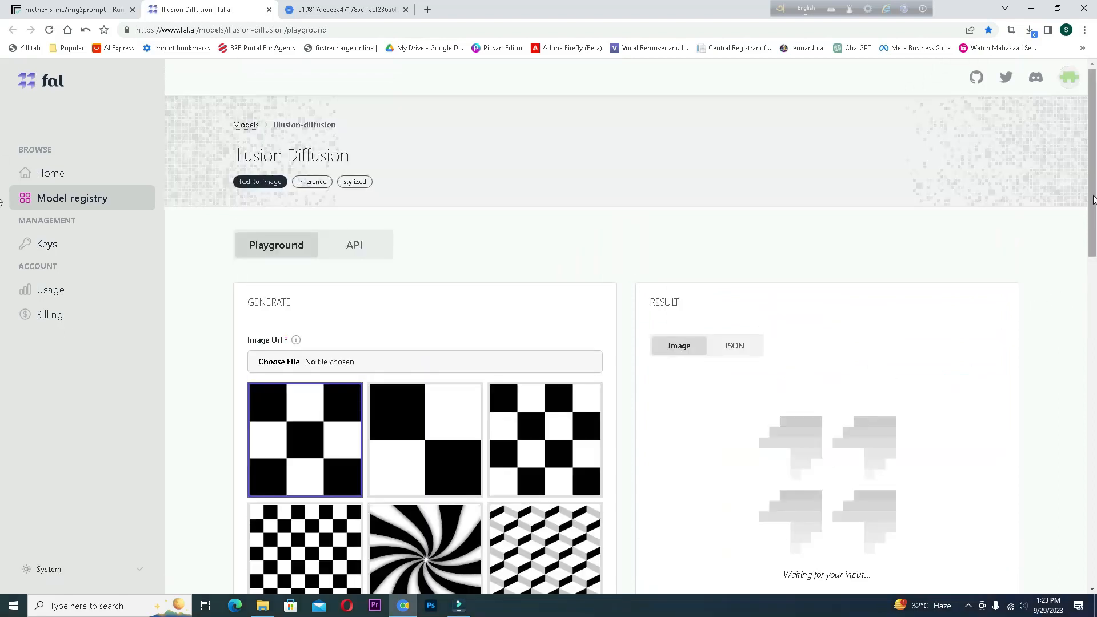
mouse_move(1093, 199)
mouse_down()
mouse_move(1085, 327)
mouse_move(1090, 215)
mouse_move(1082, 265)
mouse_move(1092, 523)
mouse_move(1095, 189)
mouse_up()
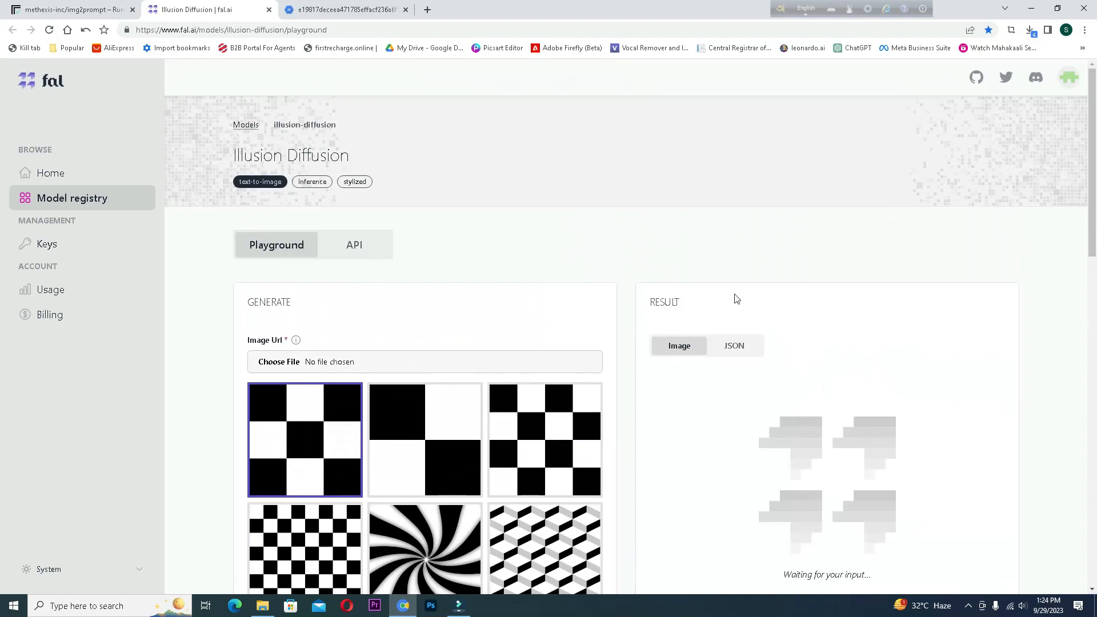
mouse_move(1091, 245)
mouse_down()
mouse_move(1095, 592)
mouse_move(1095, 233)
mouse_up()
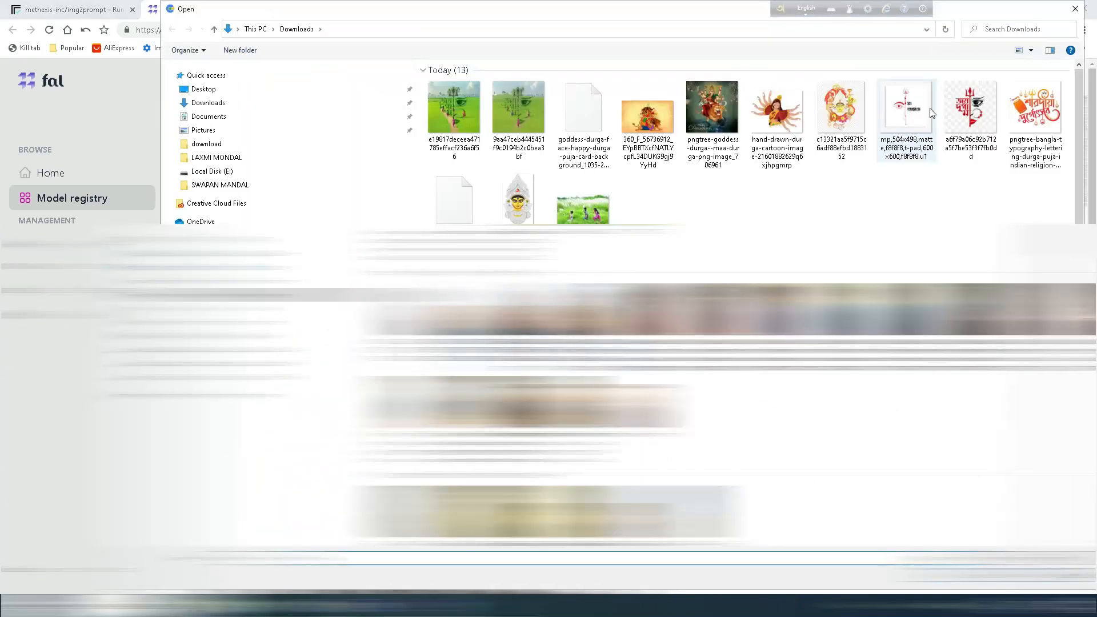
click(960, 116)
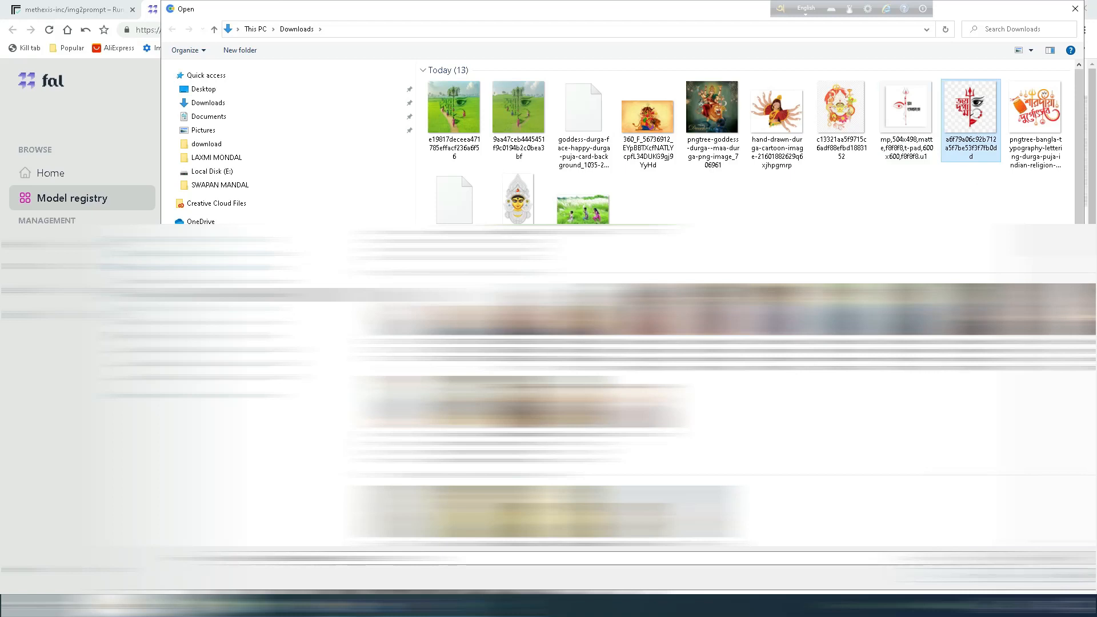
click(997, 578)
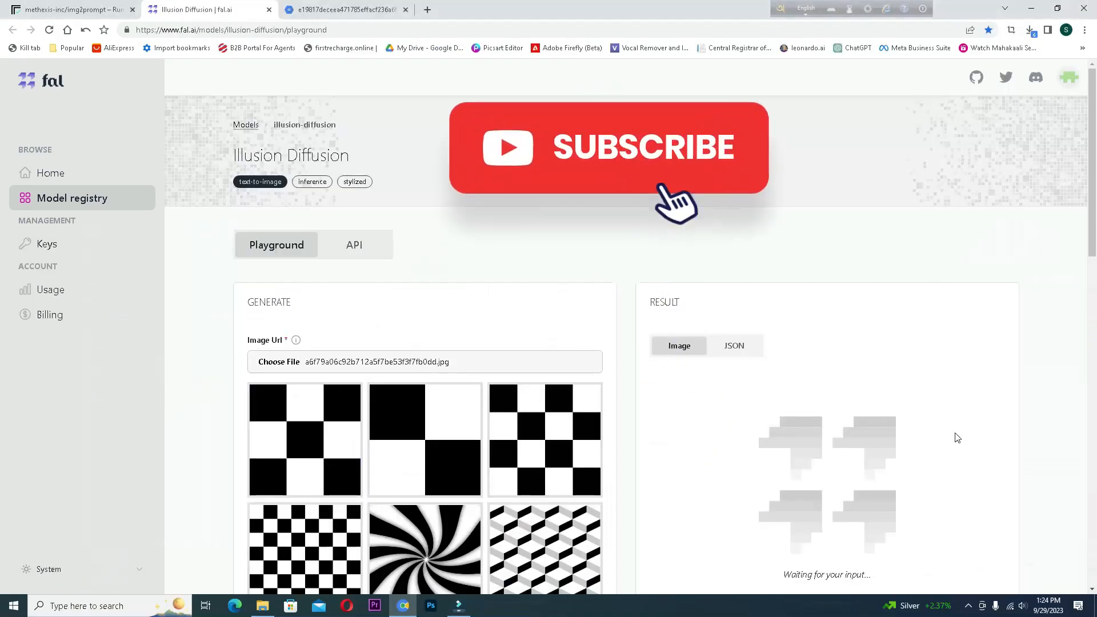
Replace the prompt with the copied description of children walking through a lush green field and clear the negative prompt
scroll(950, 415, down, 7)
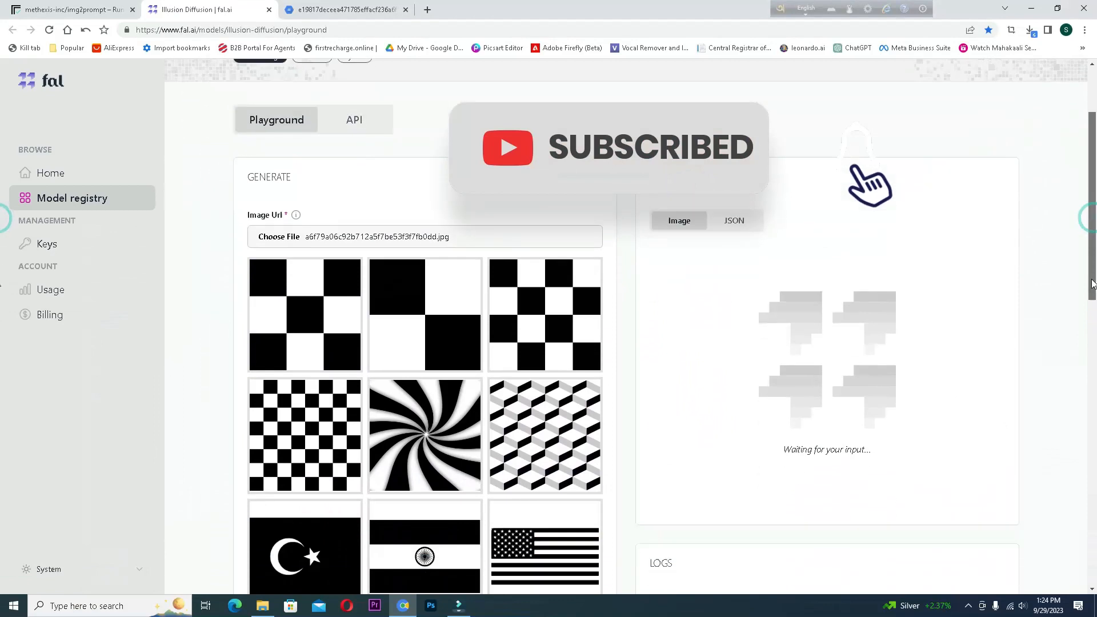
scroll(1082, 377, down, 2)
drag(503, 291, 261, 273)
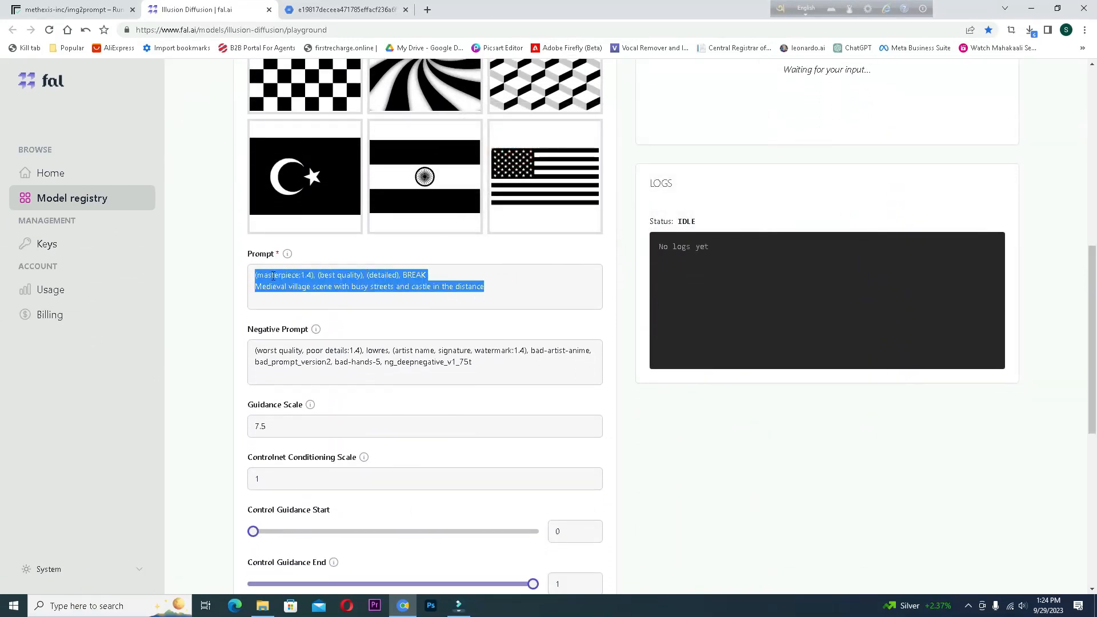
right_click(273, 277)
click(309, 310)
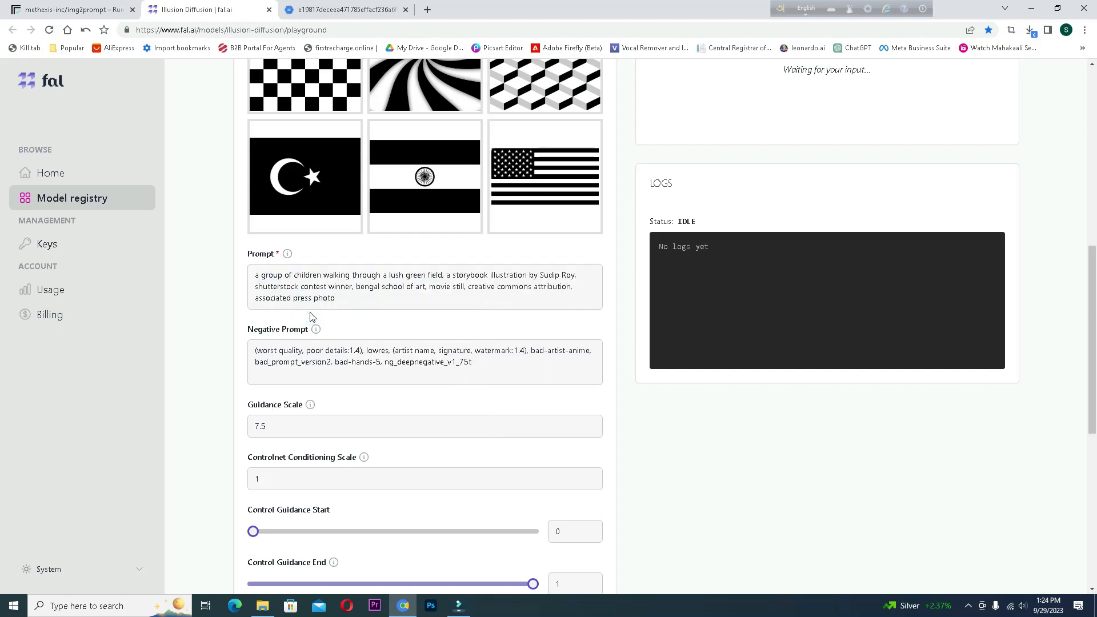
drag(485, 370, 255, 349)
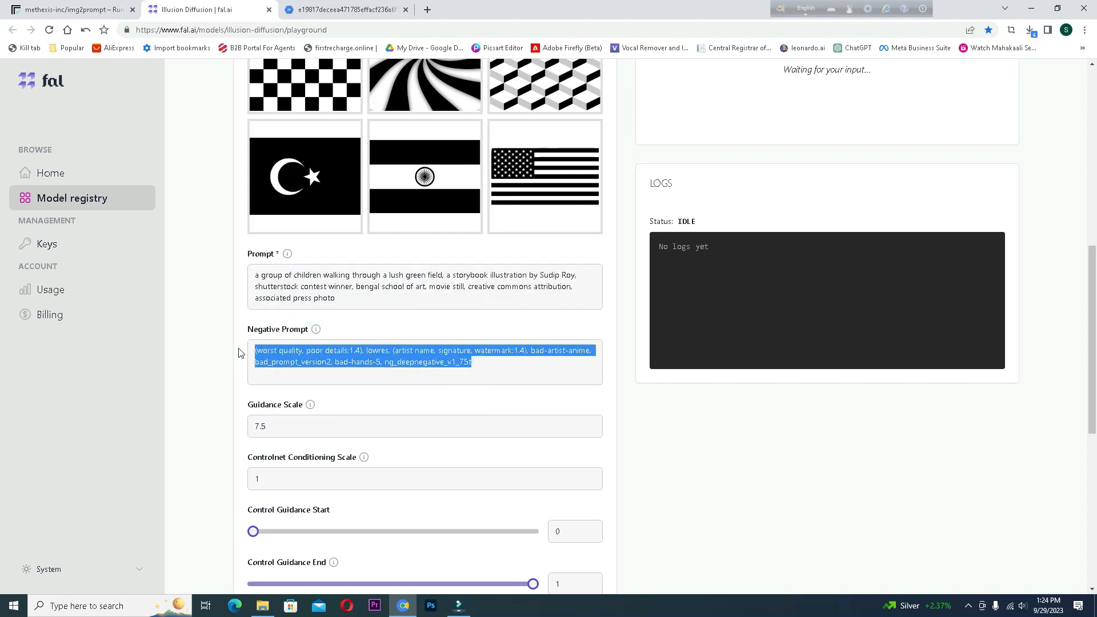
key(BackSpace)
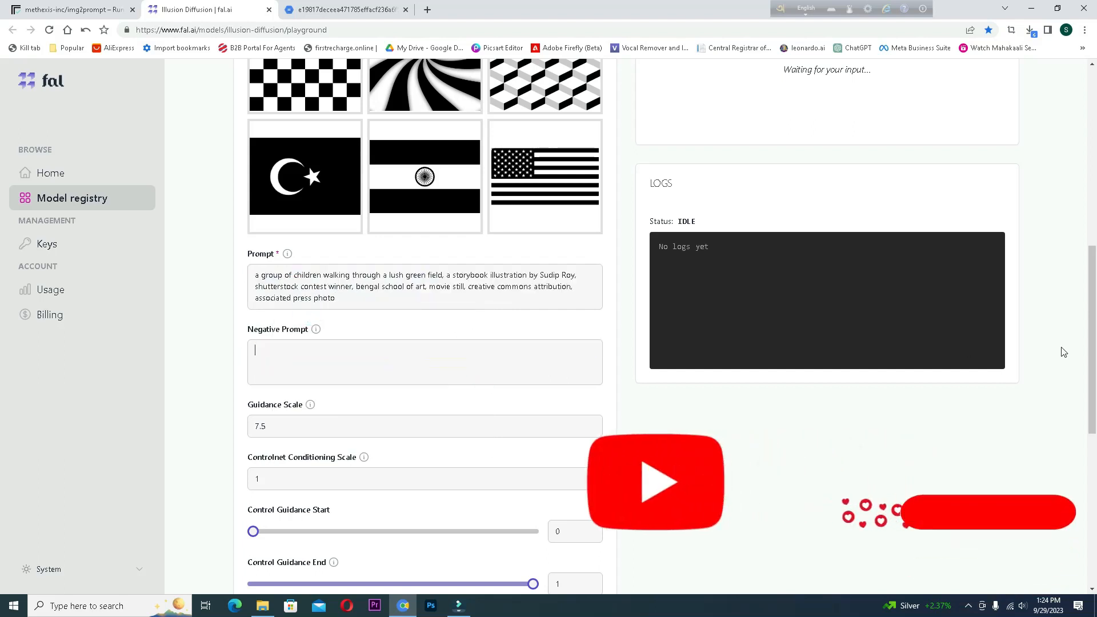
Set the guidance scale to 12, the Controlnet conditioning scale to 1.6 and the control guidance end to 0
double_click(285, 427)
text(12)
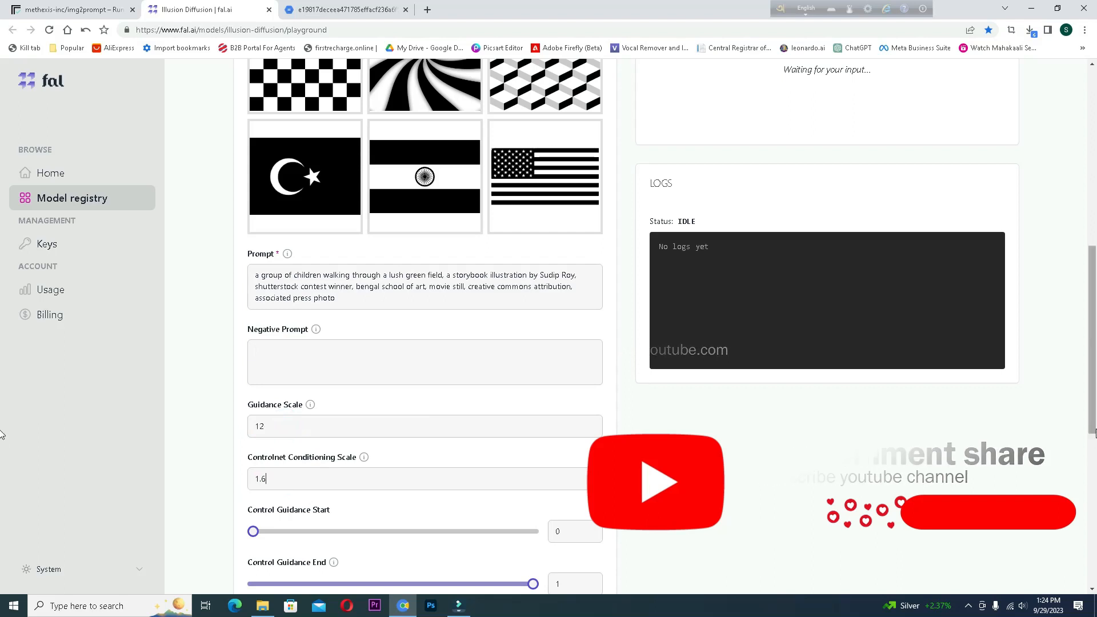
scroll(1087, 470, down, 1)
scroll(1087, 470, down, 4)
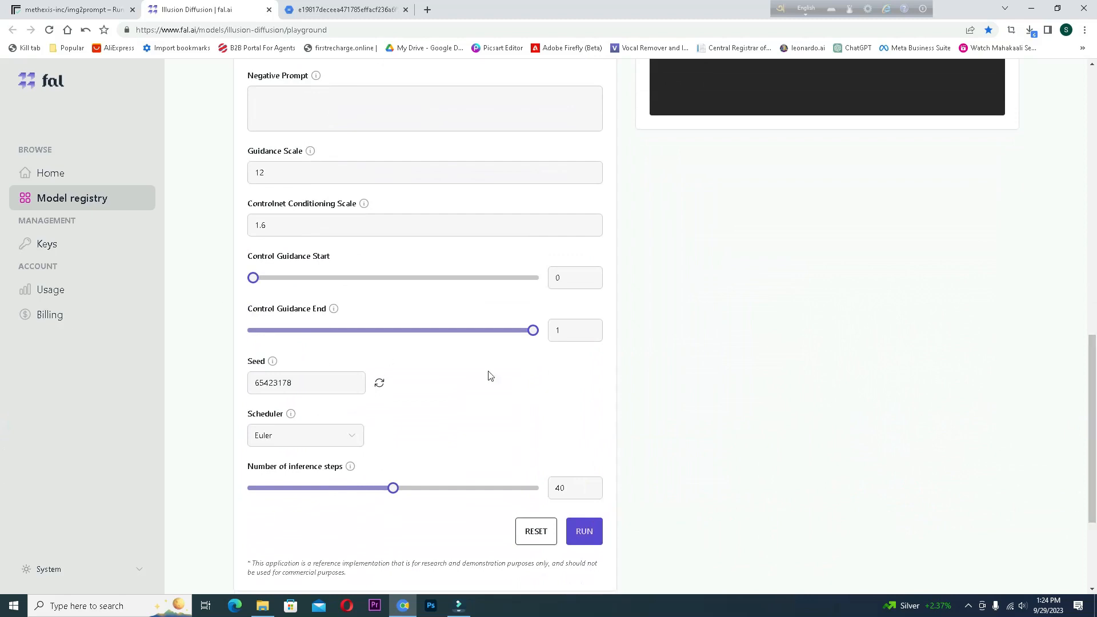
drag(534, 332, 248, 337)
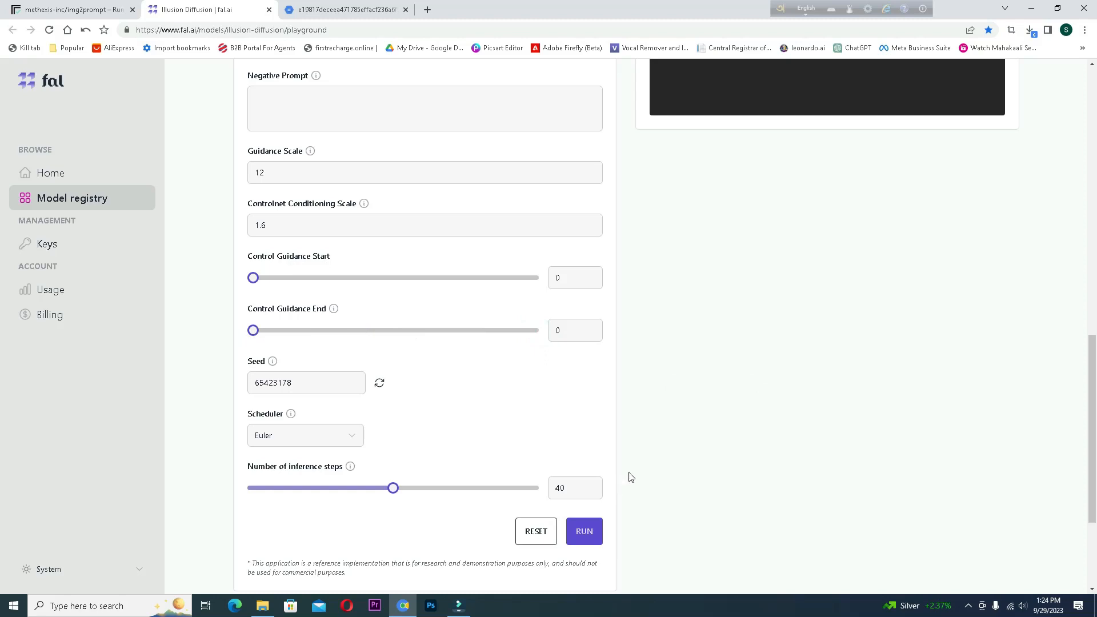
Run the image generation with these settings and bring the result into view
click(581, 535)
drag(1092, 463, 1093, 241)
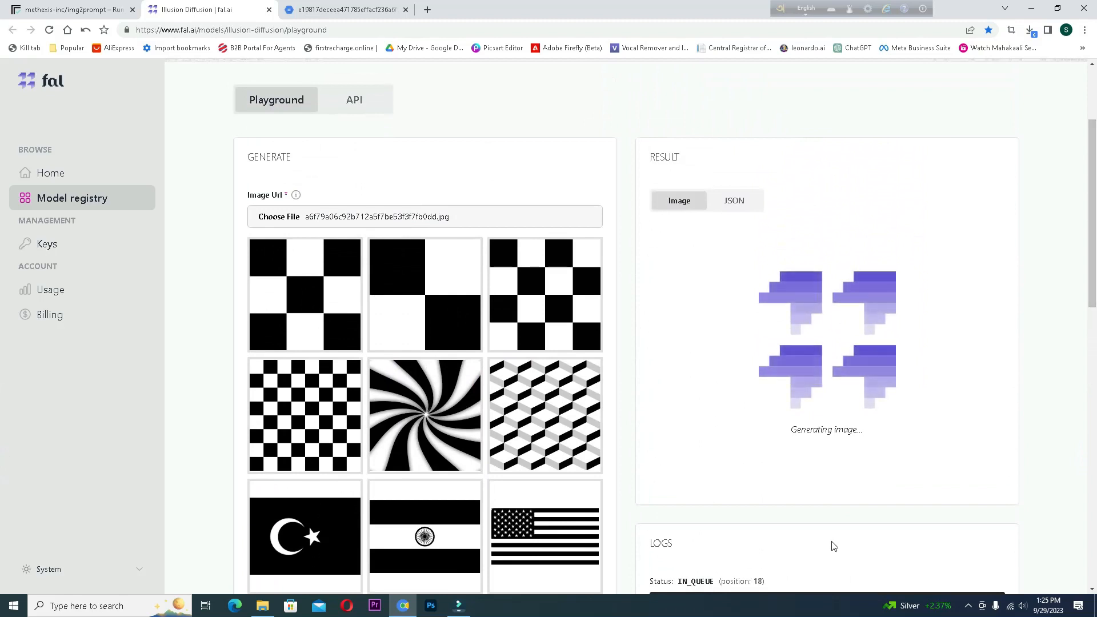
drag(1092, 300, 1092, 368)
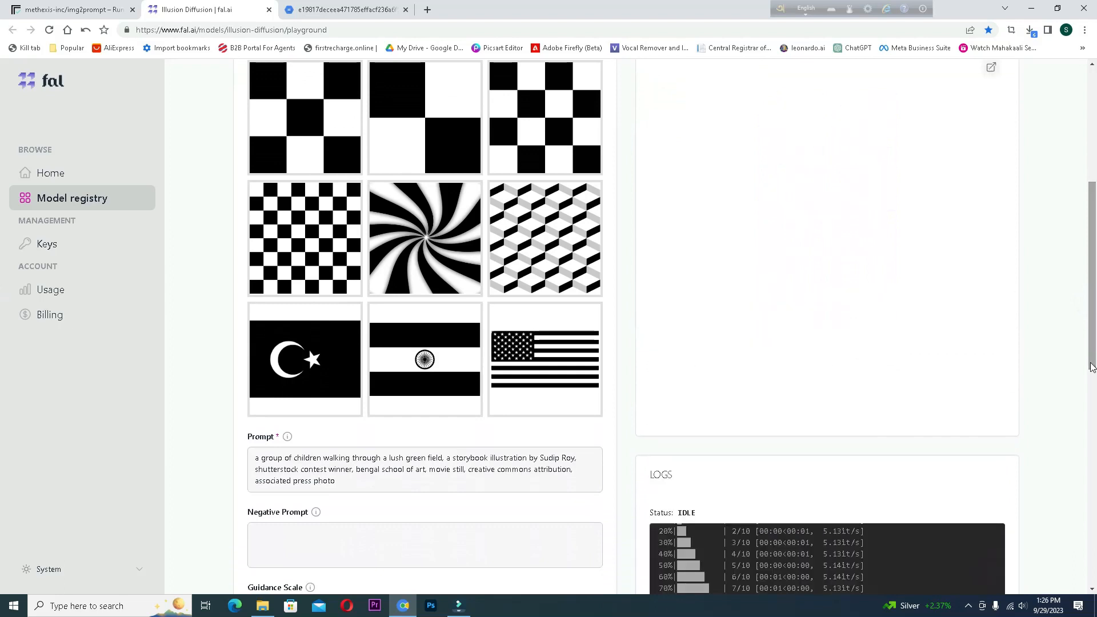
drag(1093, 367, 1092, 326)
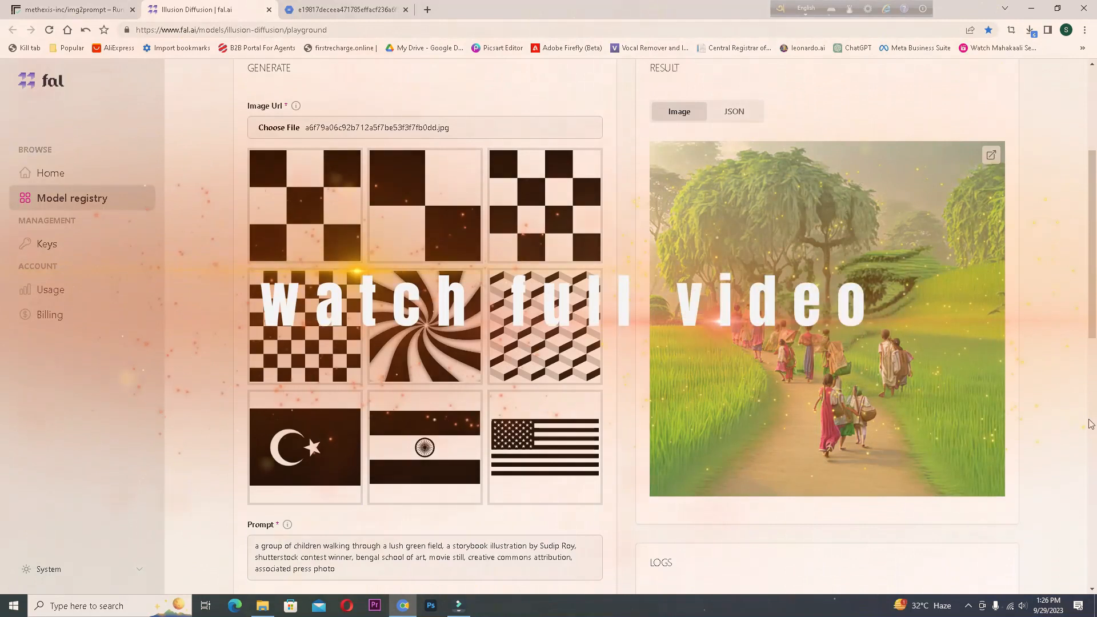
Open the generated image at full size and save it as a PNG in the Downloads folder
click(993, 159)
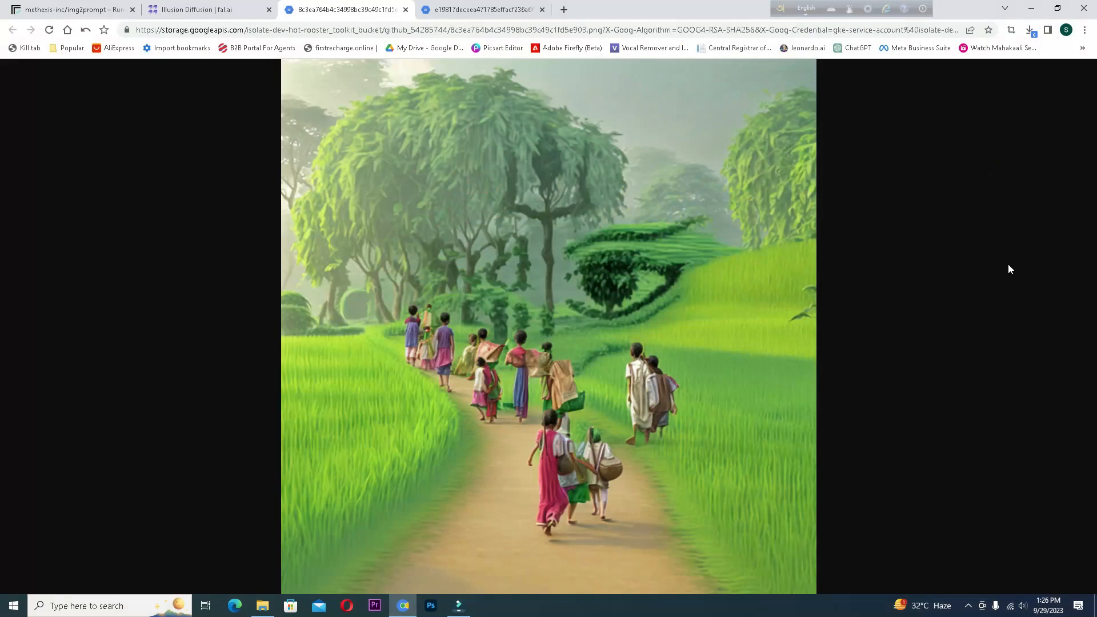
right_click(558, 363)
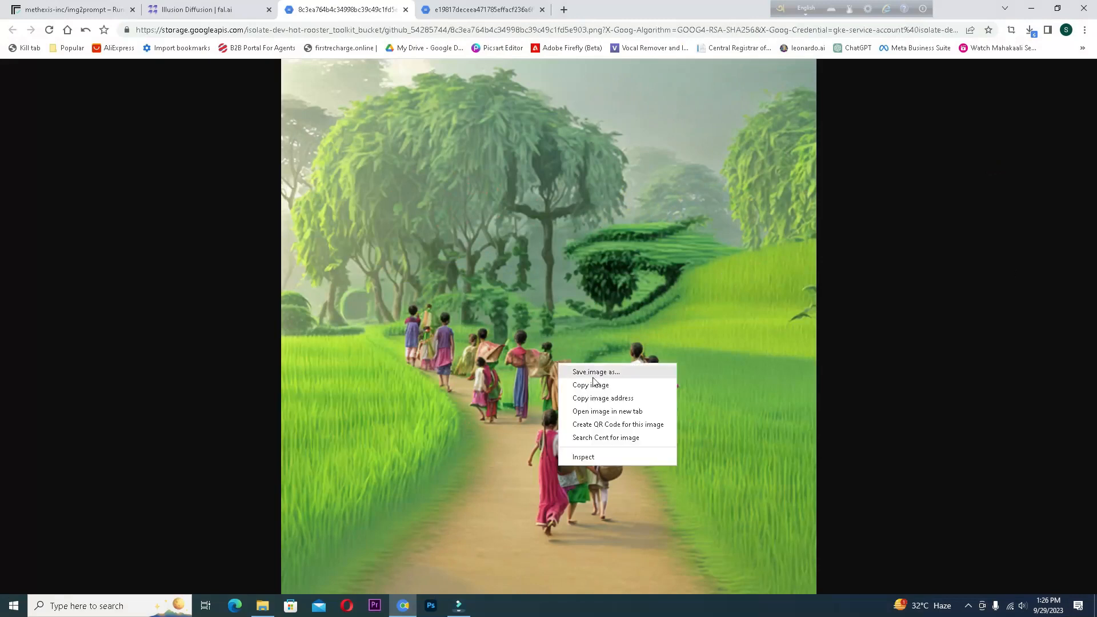
click(594, 373)
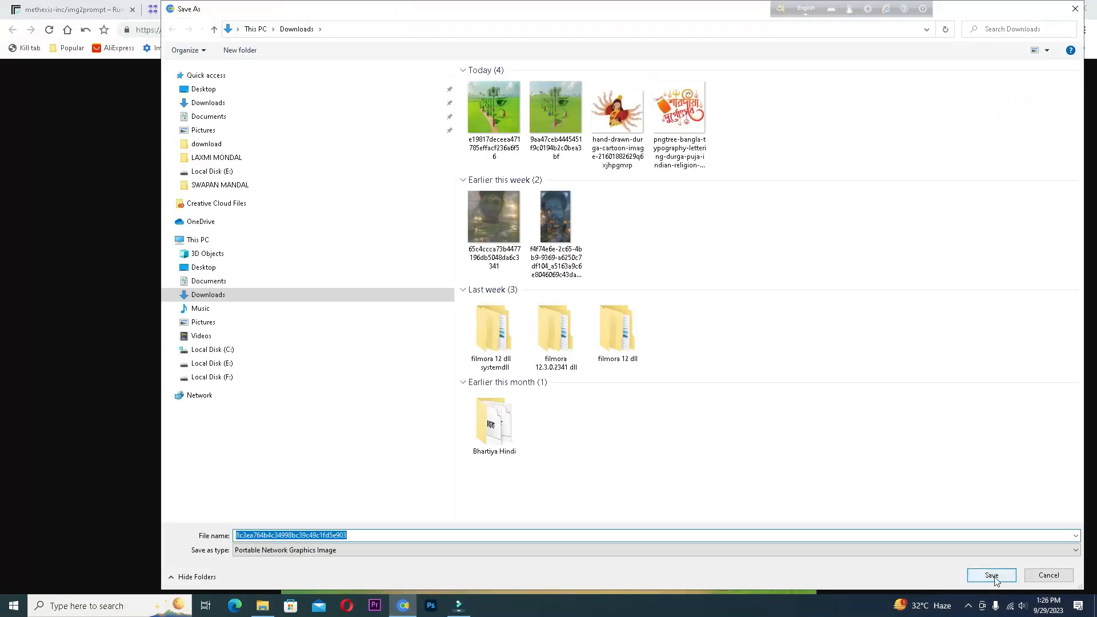
click(994, 577)
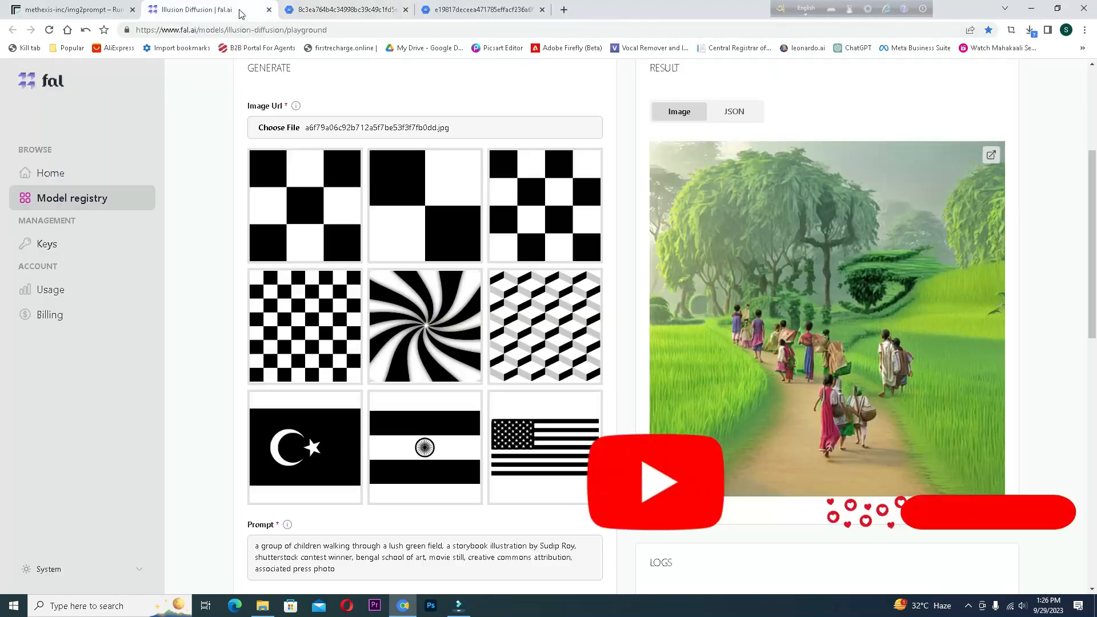
Return to the Illusion Diffusion playground, randomize the seed and run the generation again
click(241, 14)
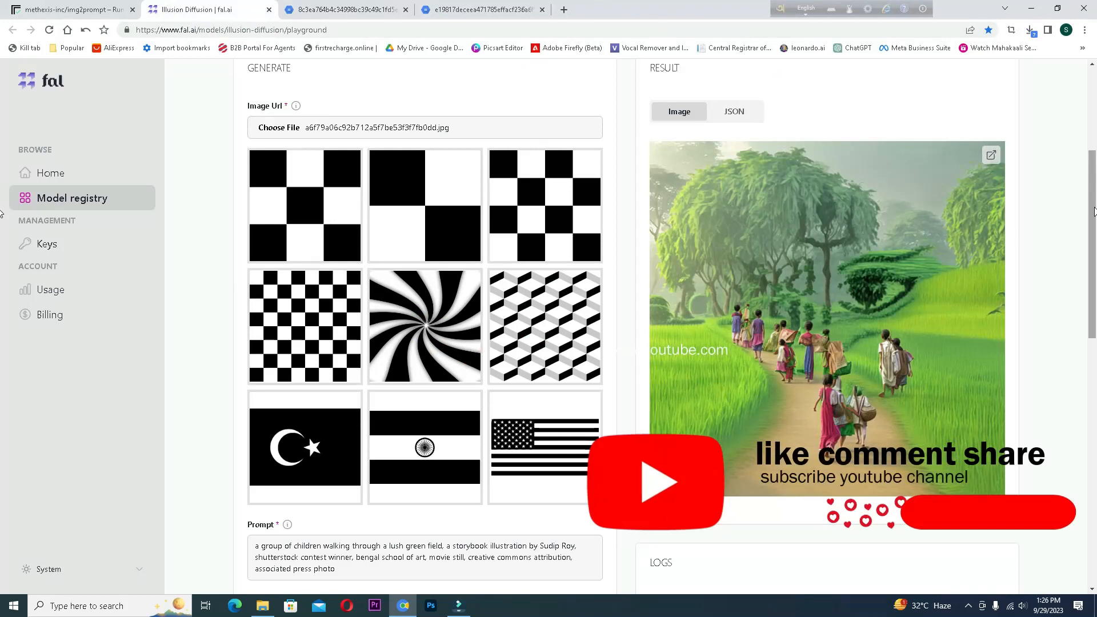
drag(1093, 211, 1089, 374)
click(379, 460)
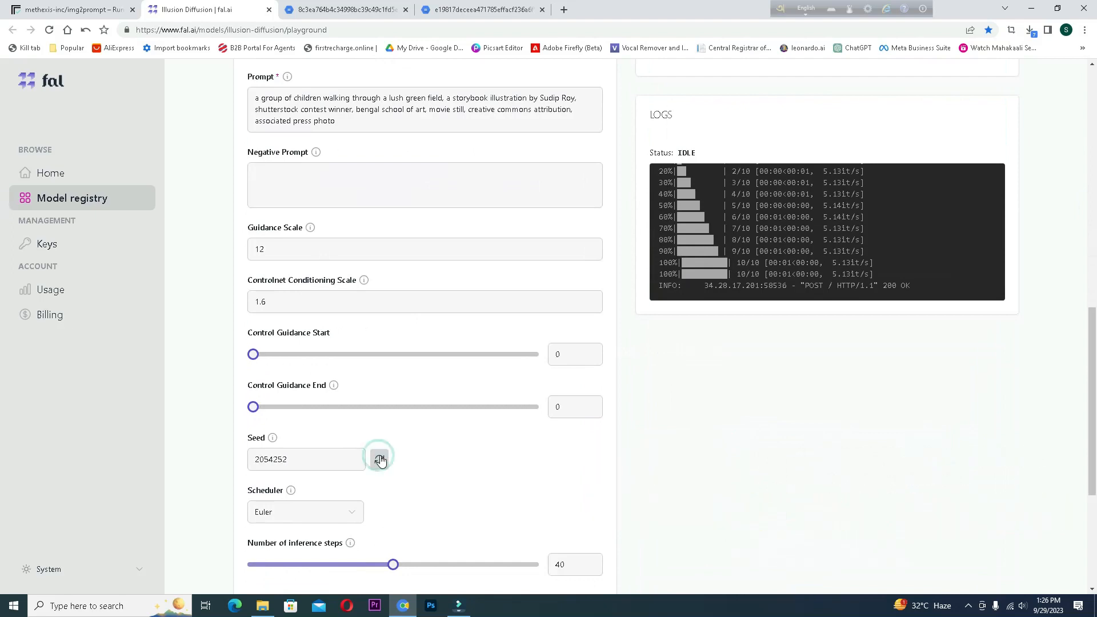
drag(1092, 437, 1093, 470)
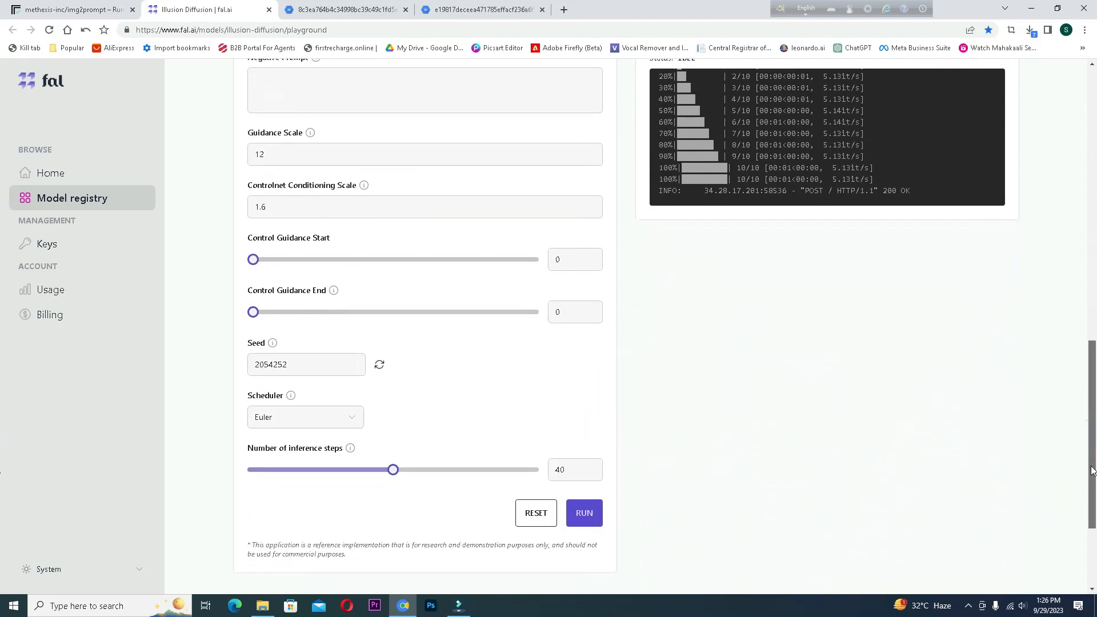
click(595, 515)
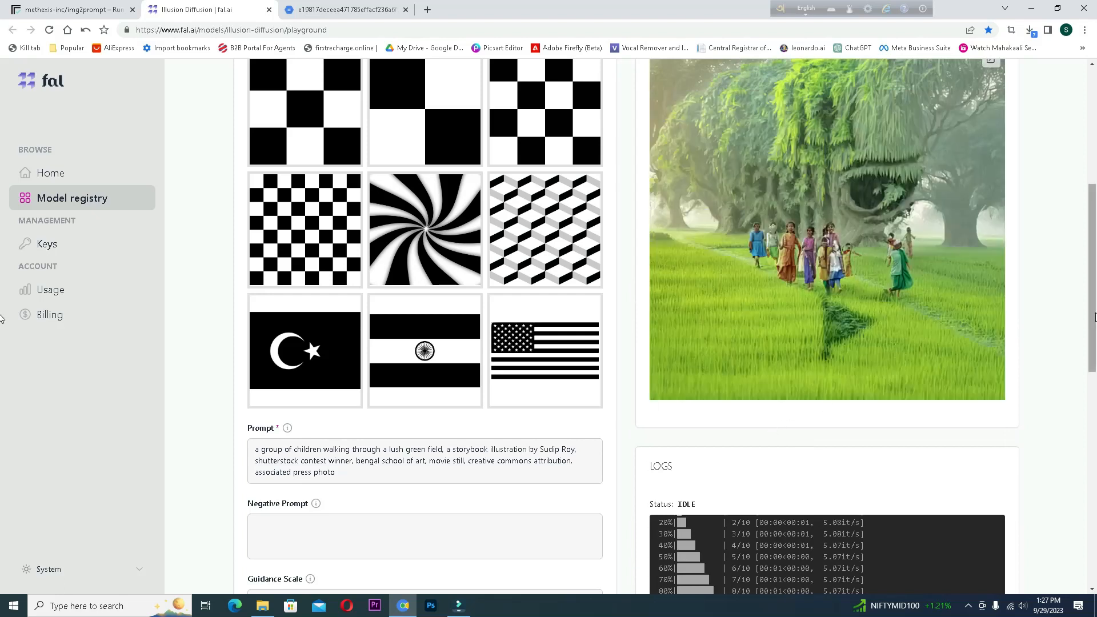
Open the second generated image at full size, save it as a PNG in Downloads and close its page
drag(1092, 319, 1088, 280)
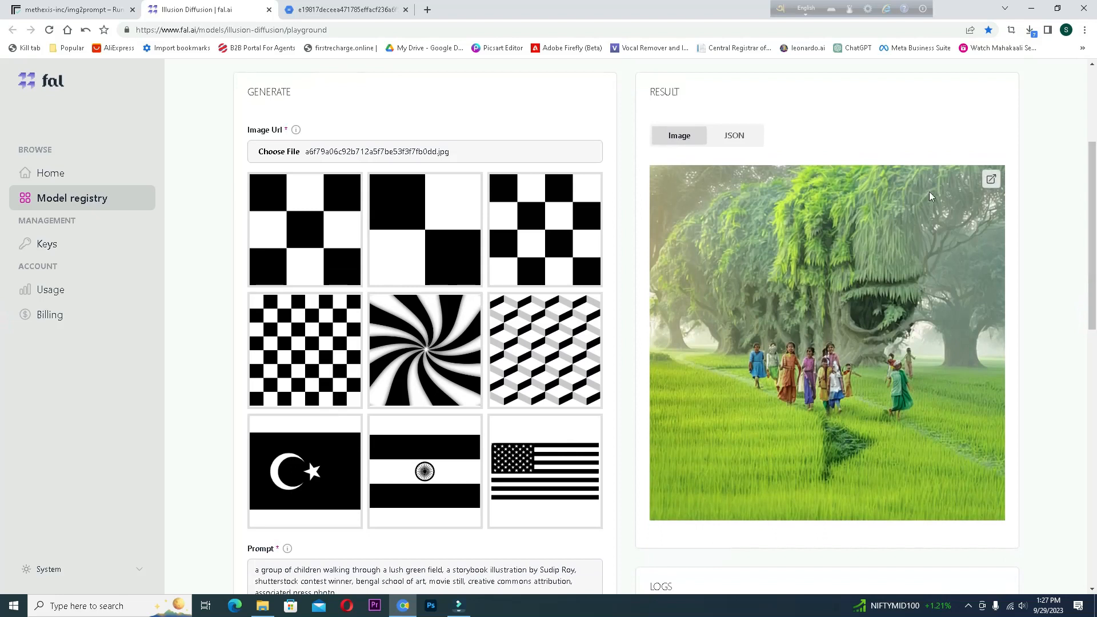
click(991, 180)
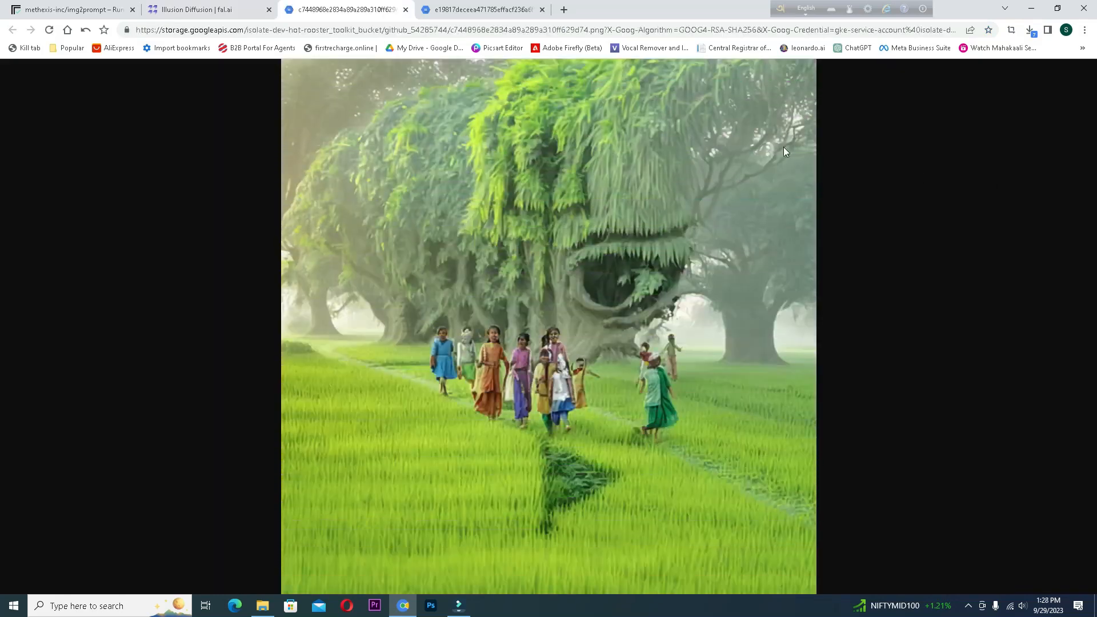
right_click(617, 277)
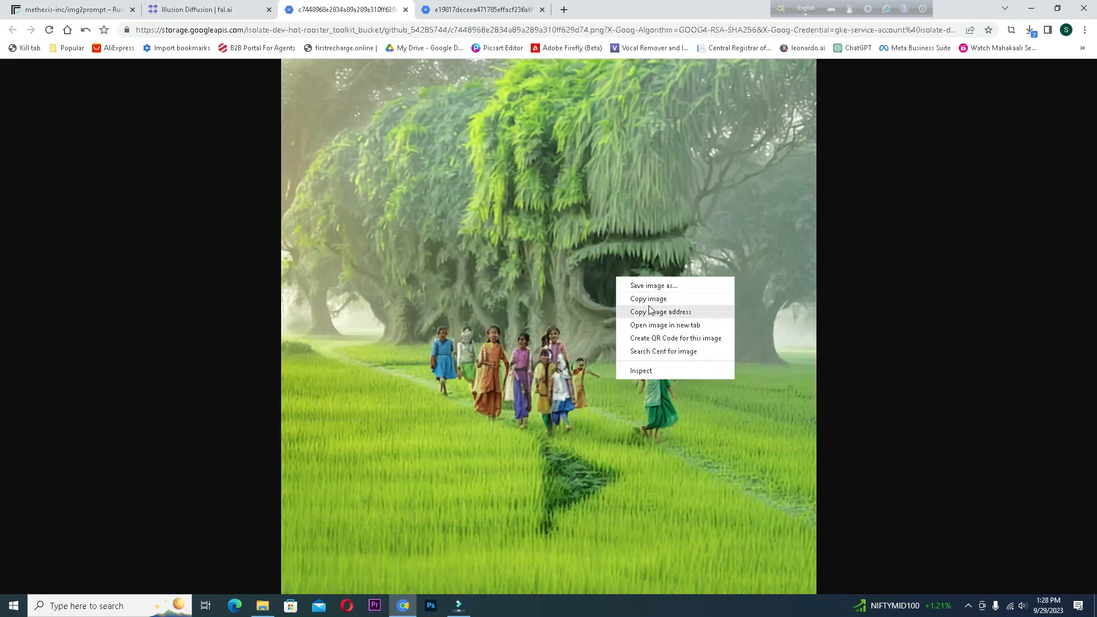
click(648, 287)
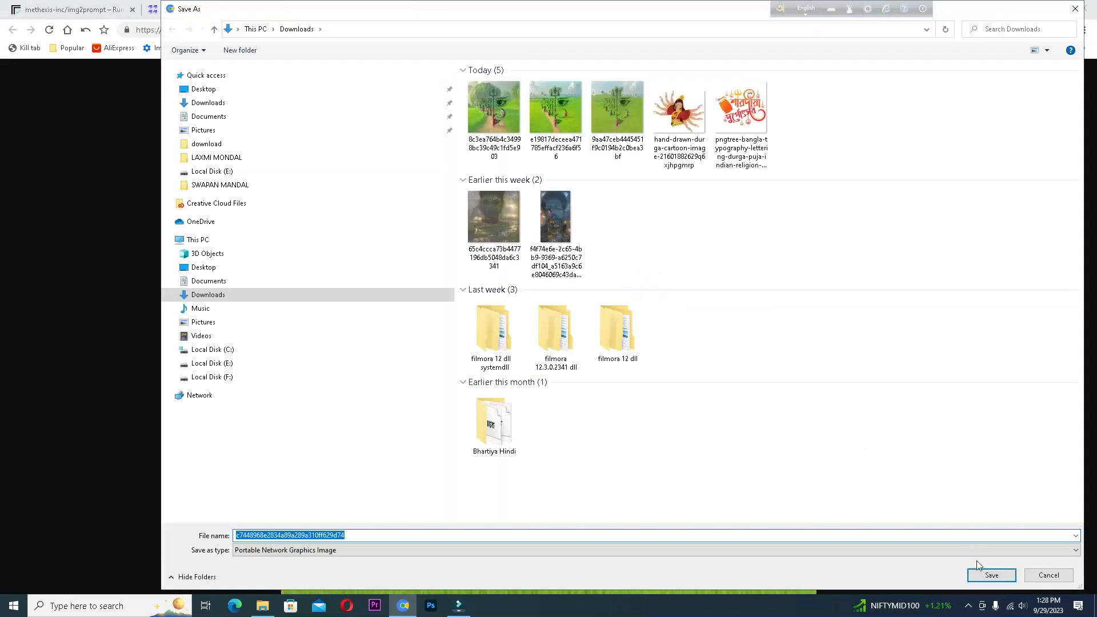
click(982, 574)
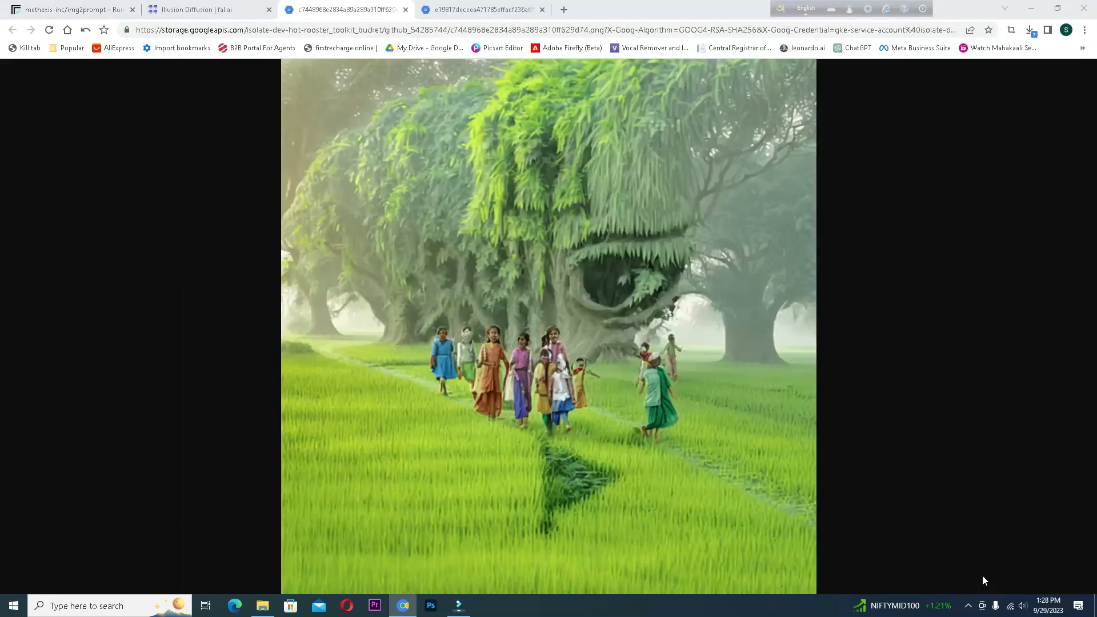
click(406, 11)
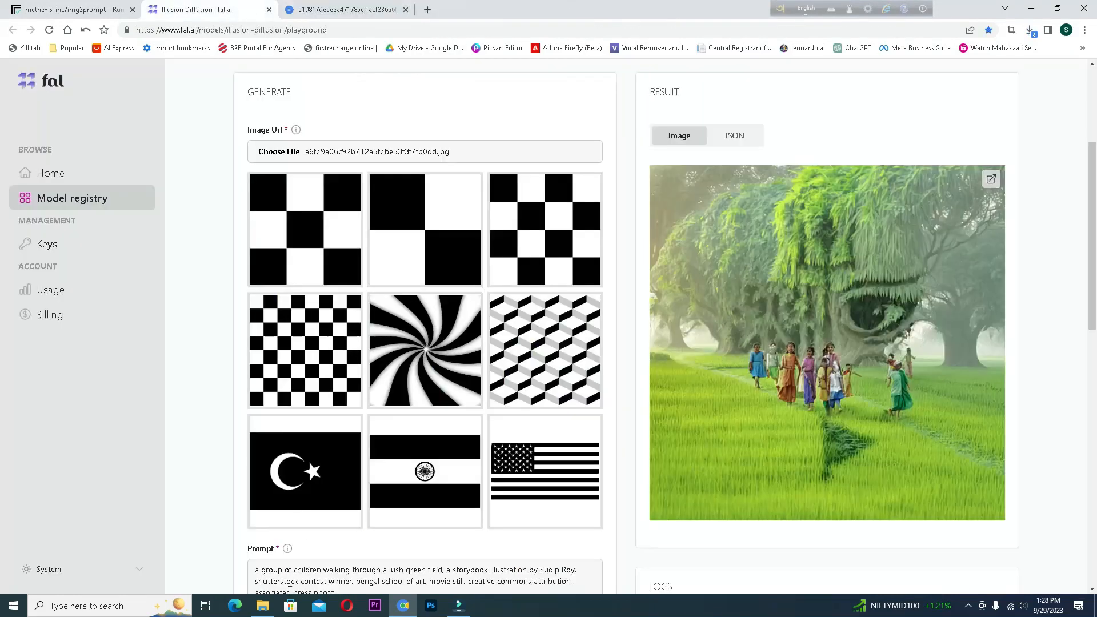
Replace the seed in the Illusion Diffusion settings with the copied value 2487607
mouse_move(265, 614)
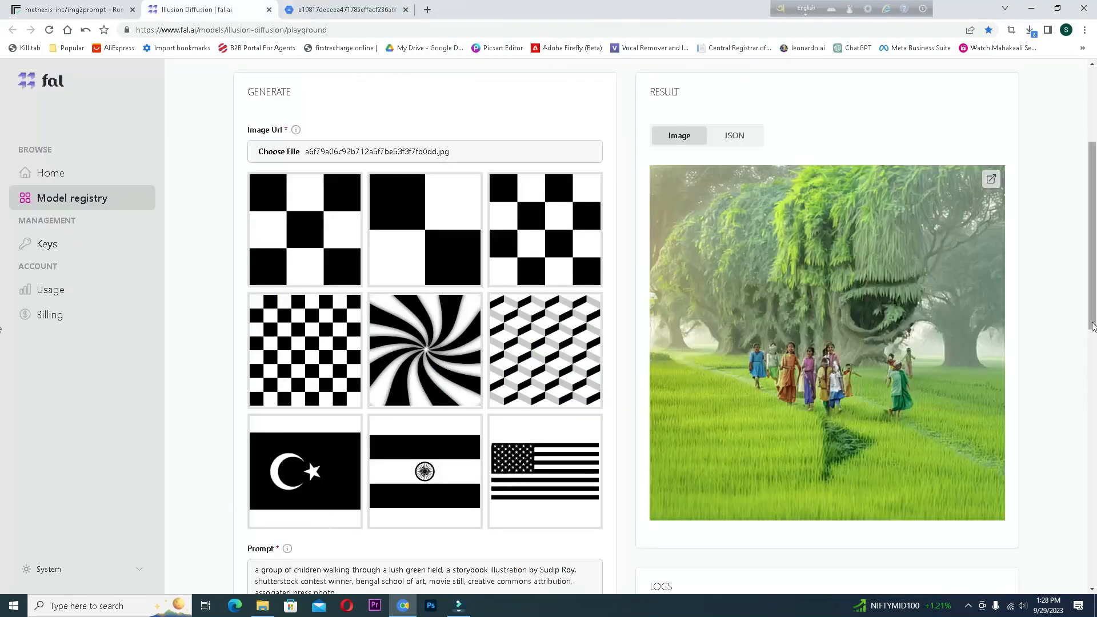
scroll(1093, 355, up, 2)
scroll(1094, 291, down, 1)
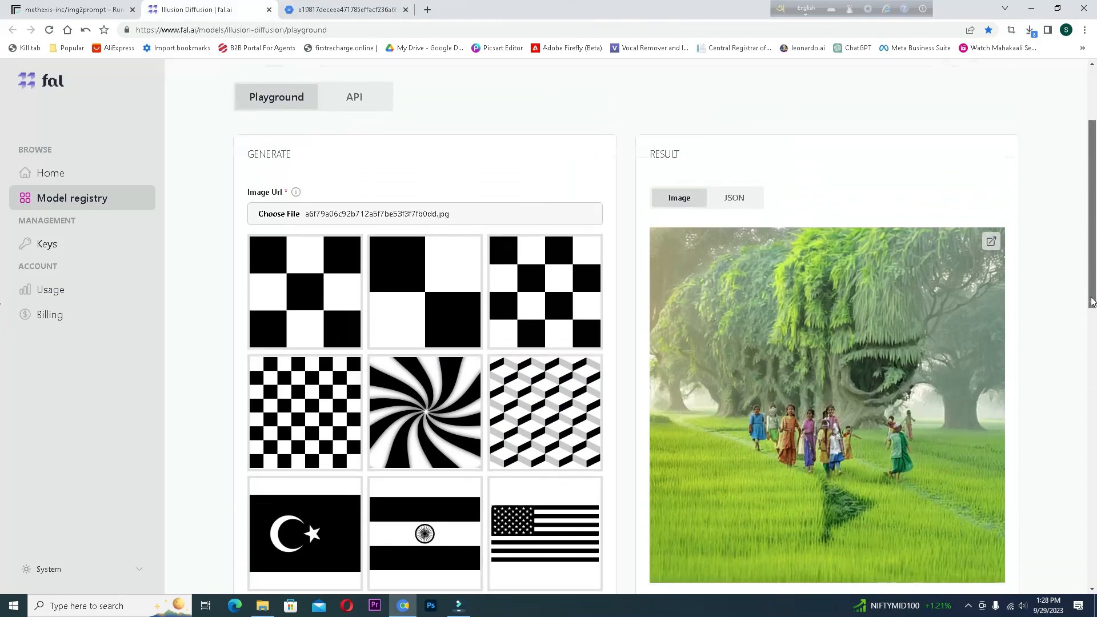
drag(1093, 260, 1092, 454)
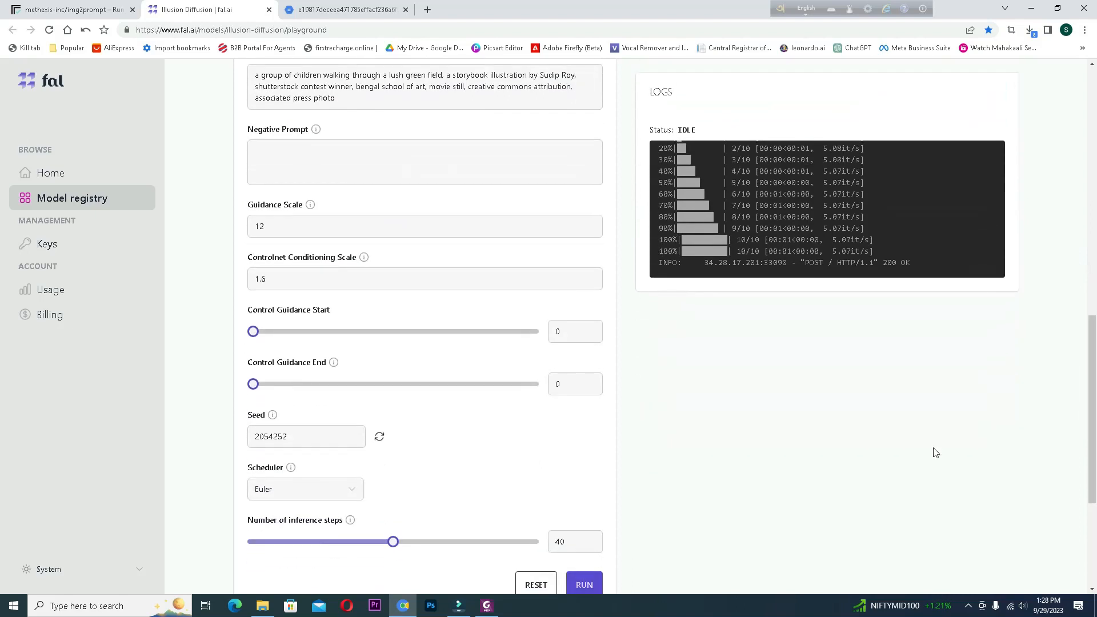
right_click(267, 438)
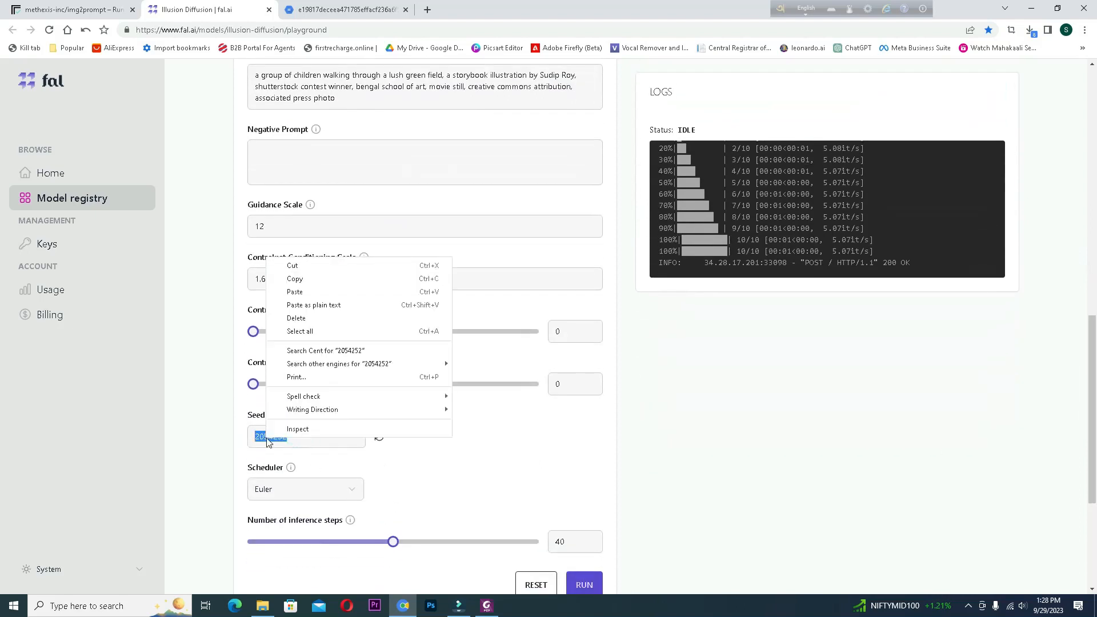
click(306, 294)
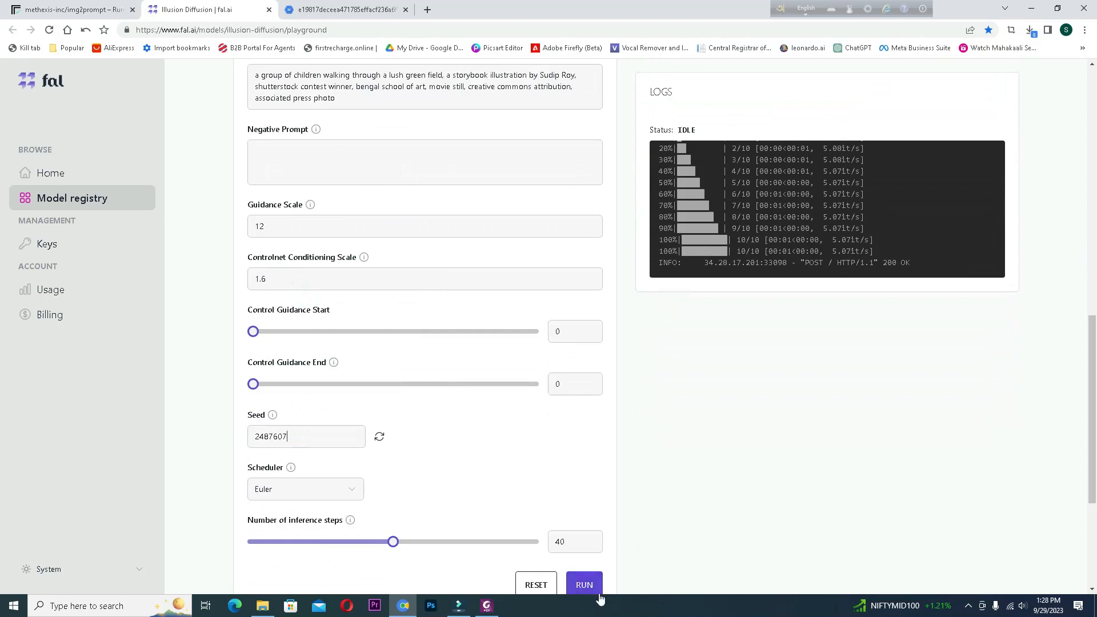
Run the image generation with the new seed and bring the resulting image into view
scroll(629, 543, down, 2)
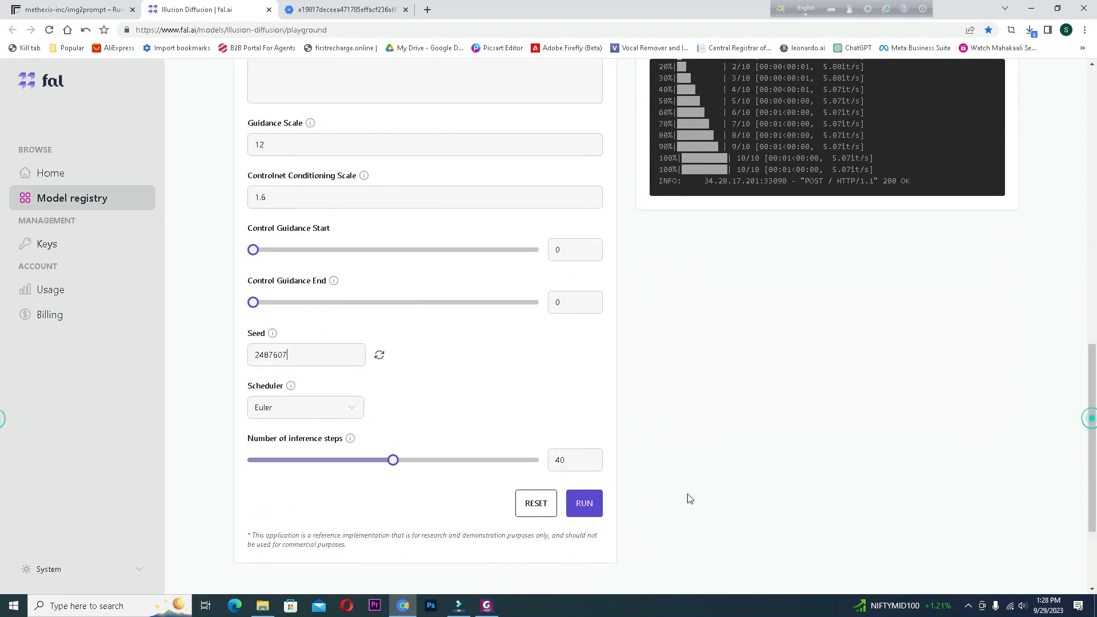
click(588, 504)
drag(1096, 445, 1095, 288)
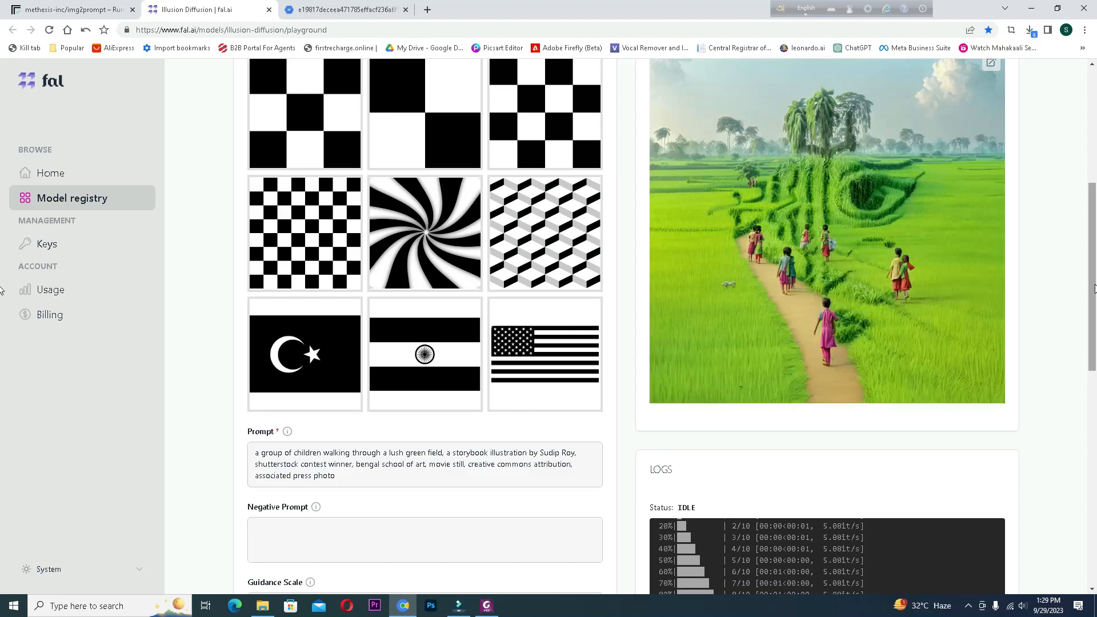
scroll(1000, 229, up, 2)
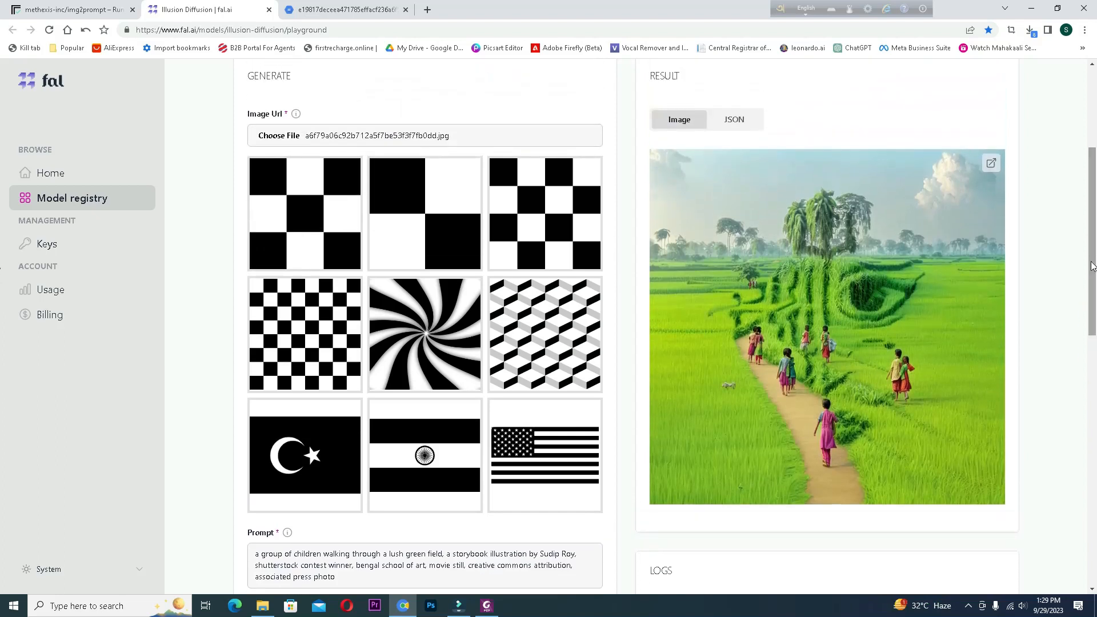
Open the newly generated field-path image at full size and save it as a PNG in the Downloads folder
click(992, 165)
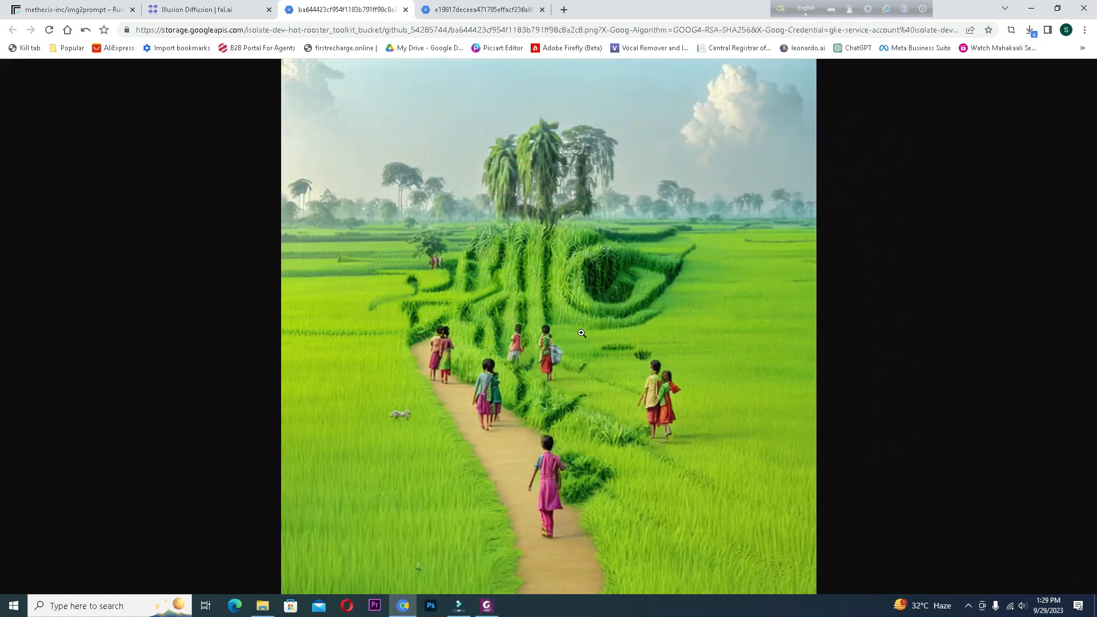
right_click(518, 321)
click(556, 331)
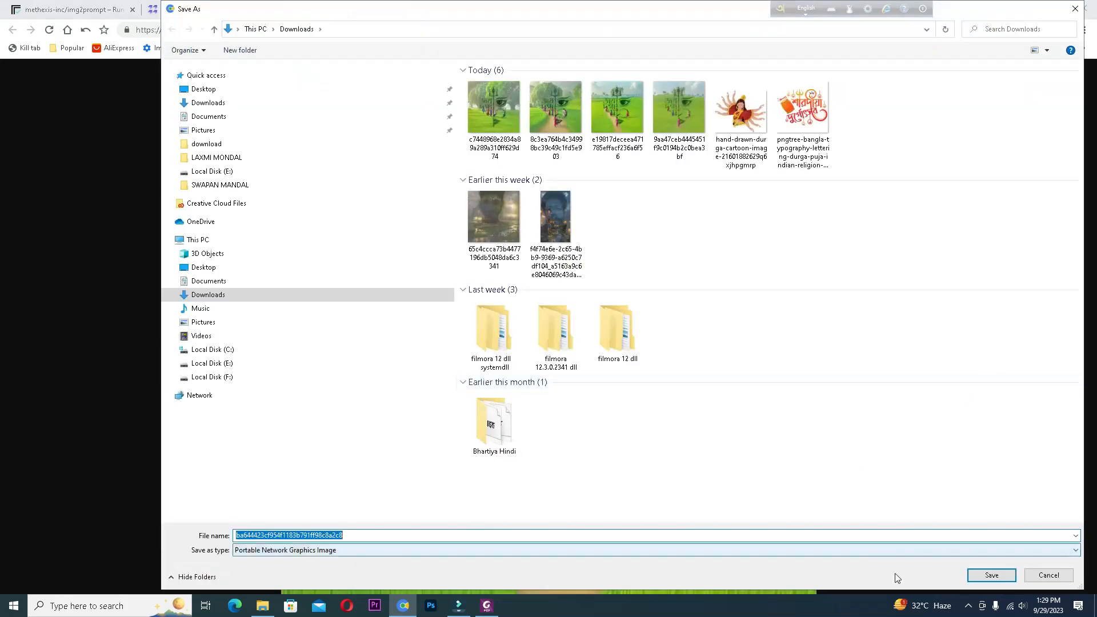
click(992, 576)
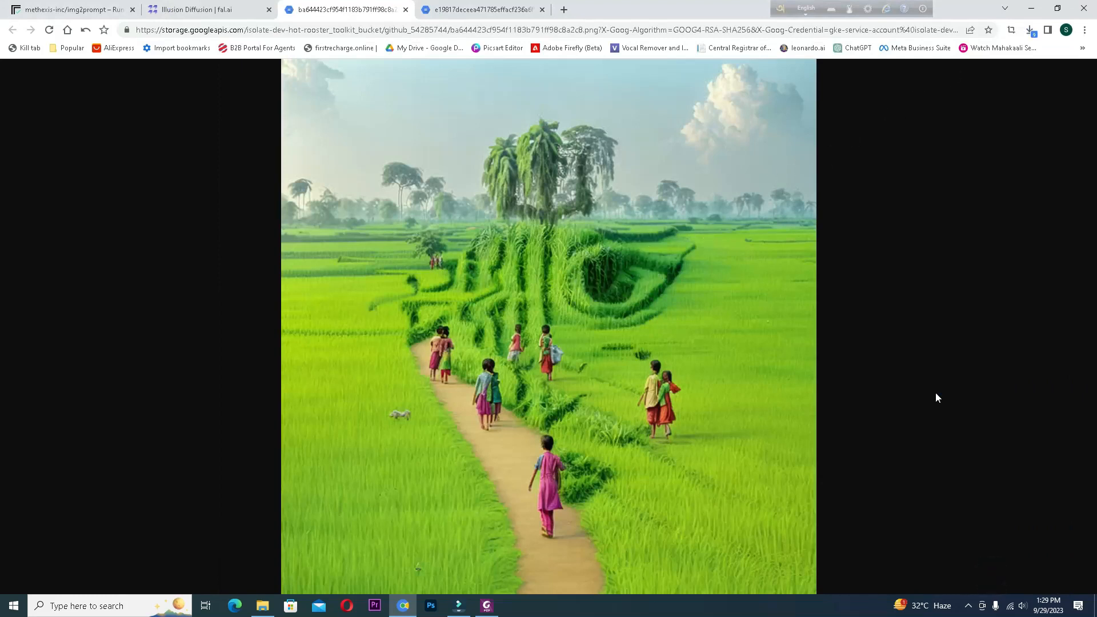
Return to the Illusion Diffusion playground and review the prompt, ControlNet conditioning scale and number of inference steps used for the image
click(206, 12)
drag(1094, 290, 1093, 250)
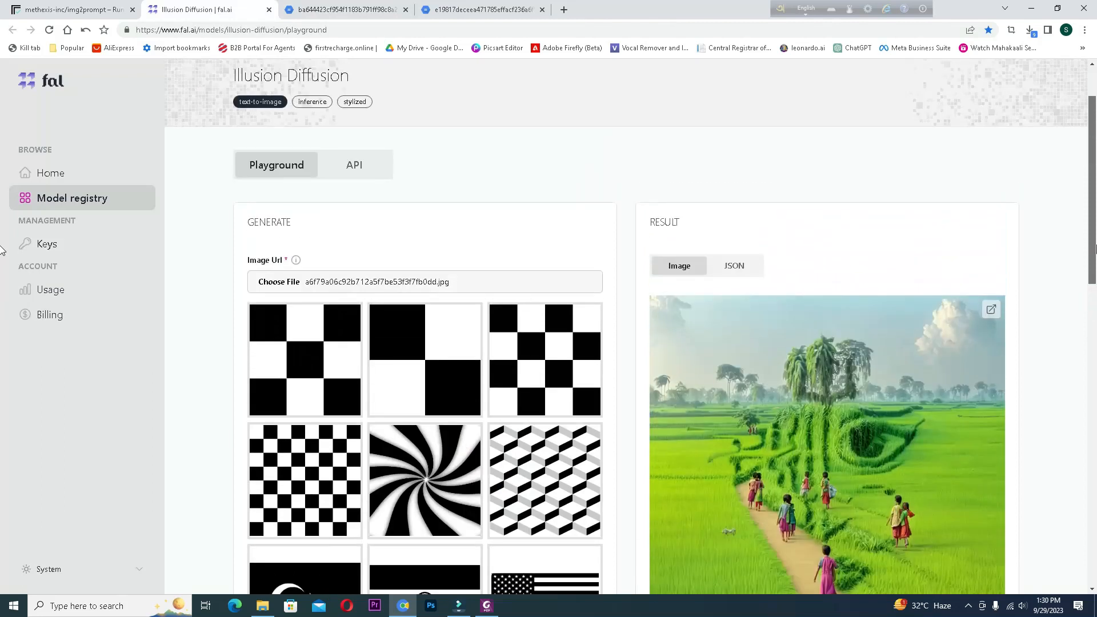
scroll(513, 399, down, 6)
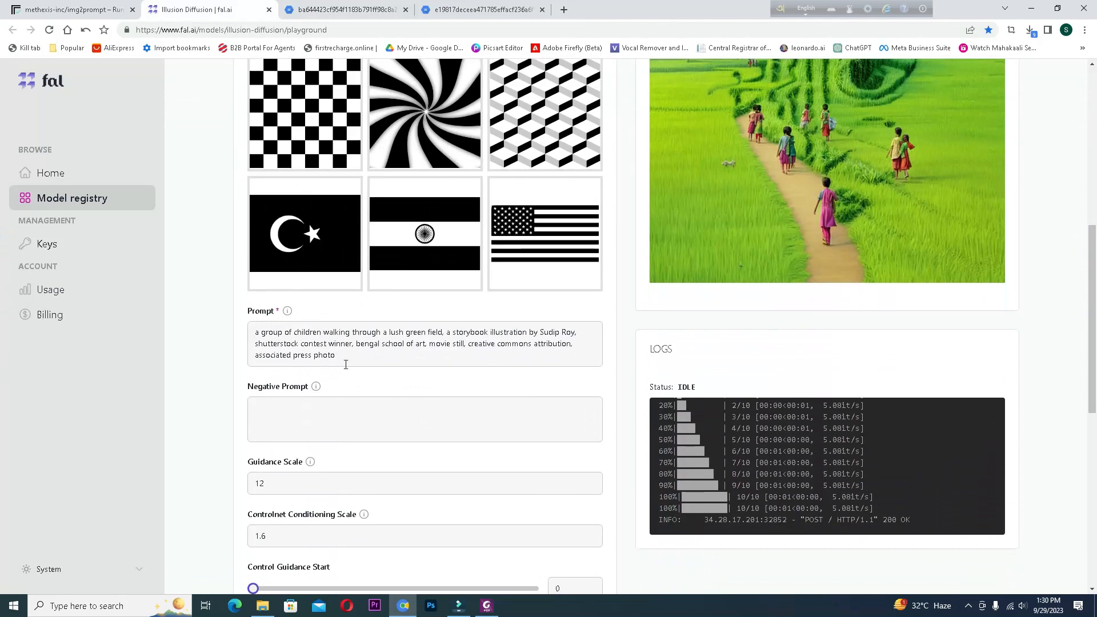
drag(353, 365, 256, 332)
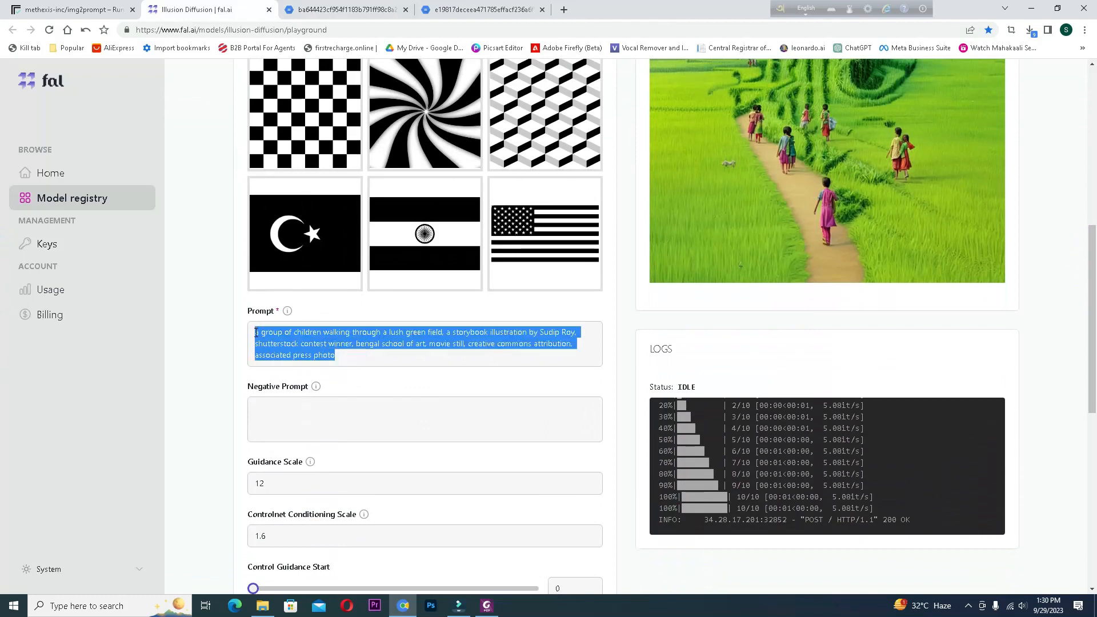
click(364, 355)
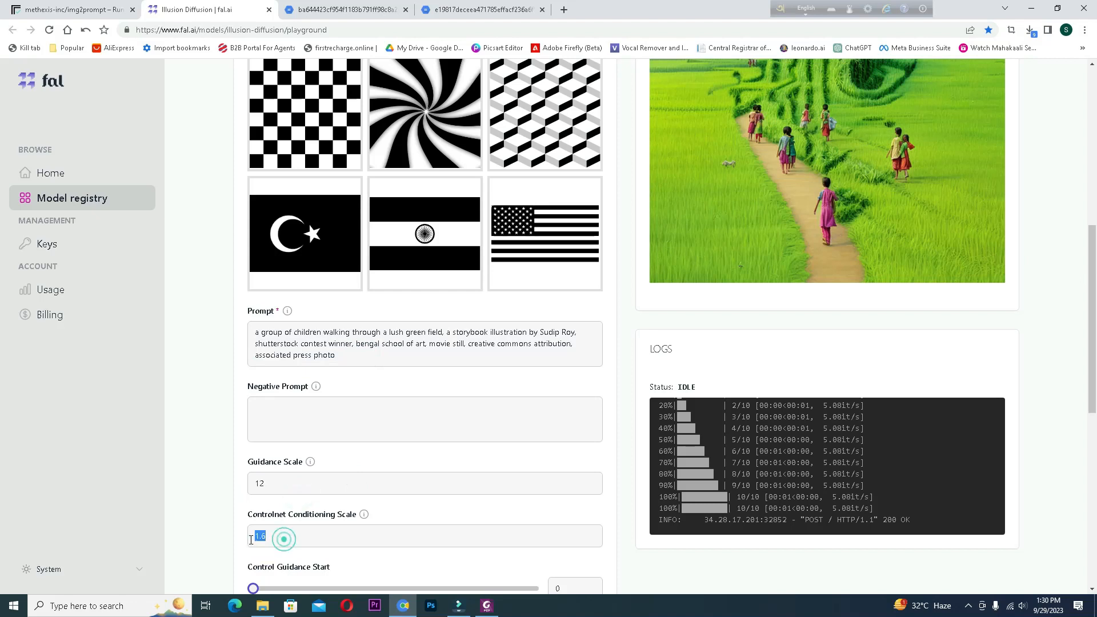
drag(1091, 358, 1092, 473)
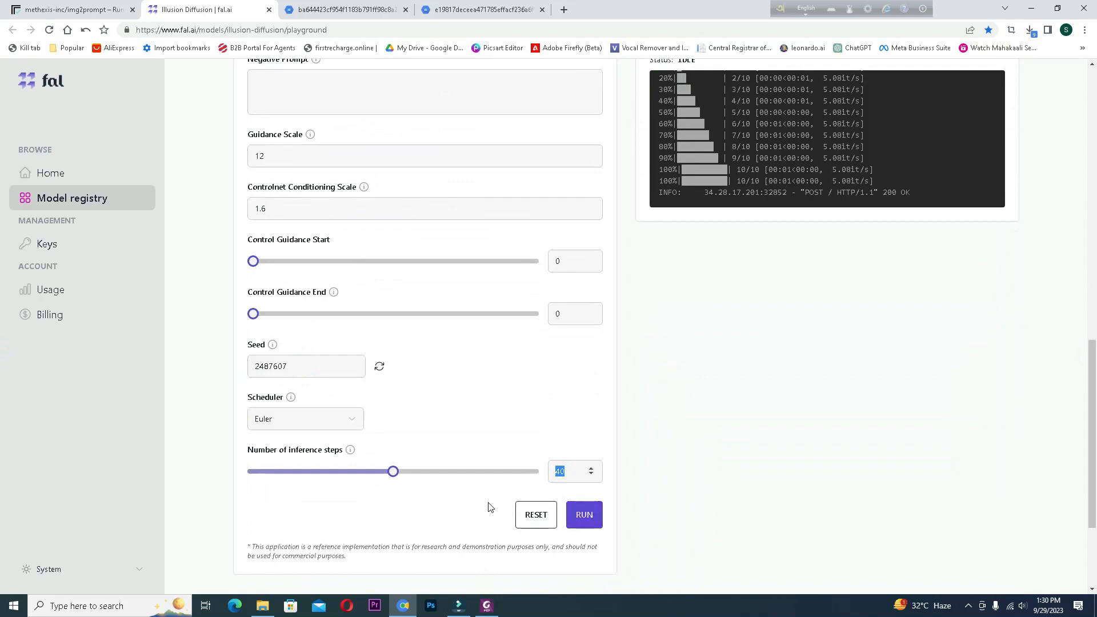
scroll(1077, 446, up, 10)
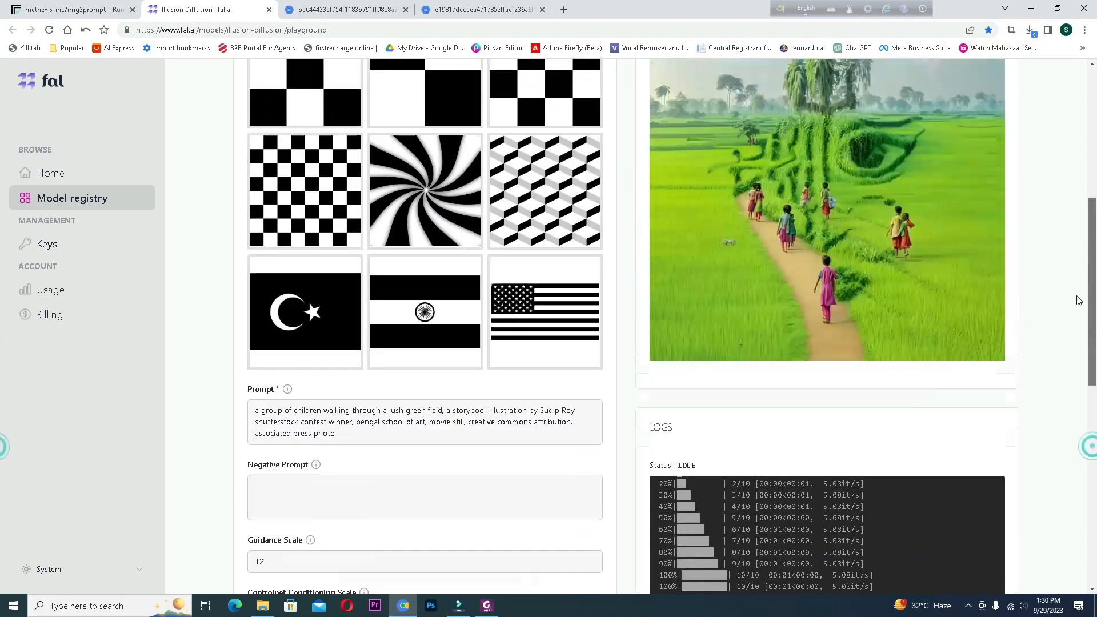